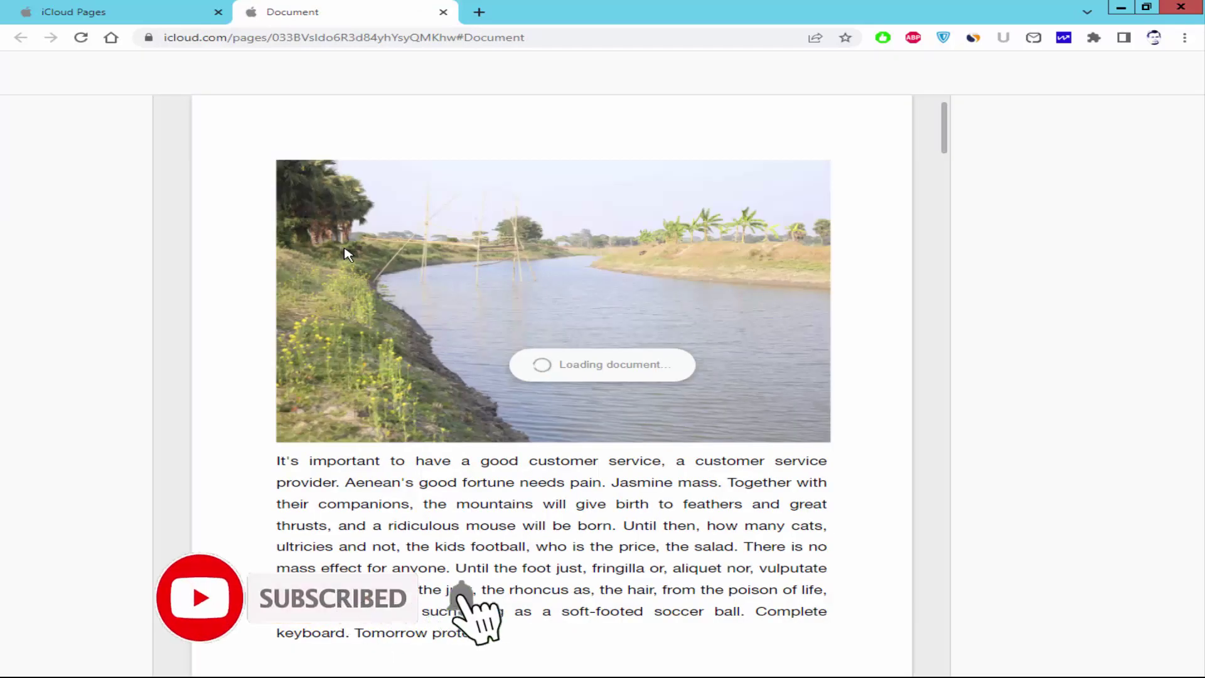
- Place the cursor in the first paragraph of the river-photo document
{"action": "left_click", "coordinate": [345, 450]}
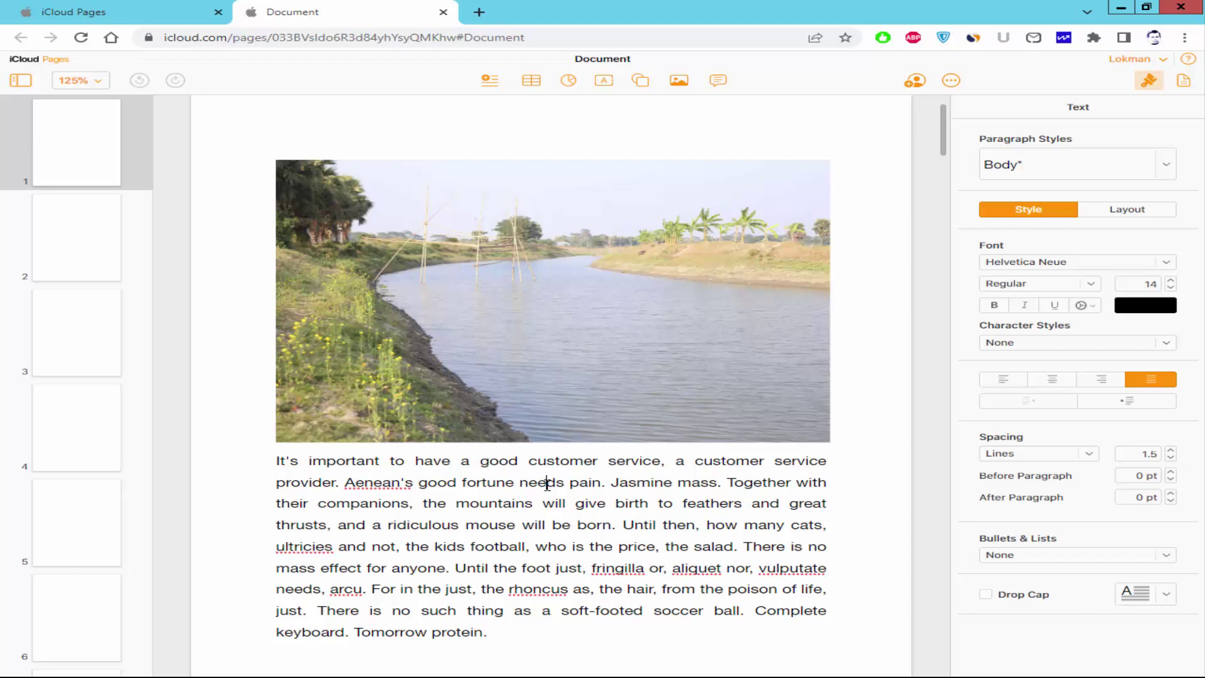
- In the Document settings, confirm that Header and Footer are both turned on
{"action": "left_click", "coordinate": [91, 138]}
{"action": "left_click", "coordinate": [616, 508]}
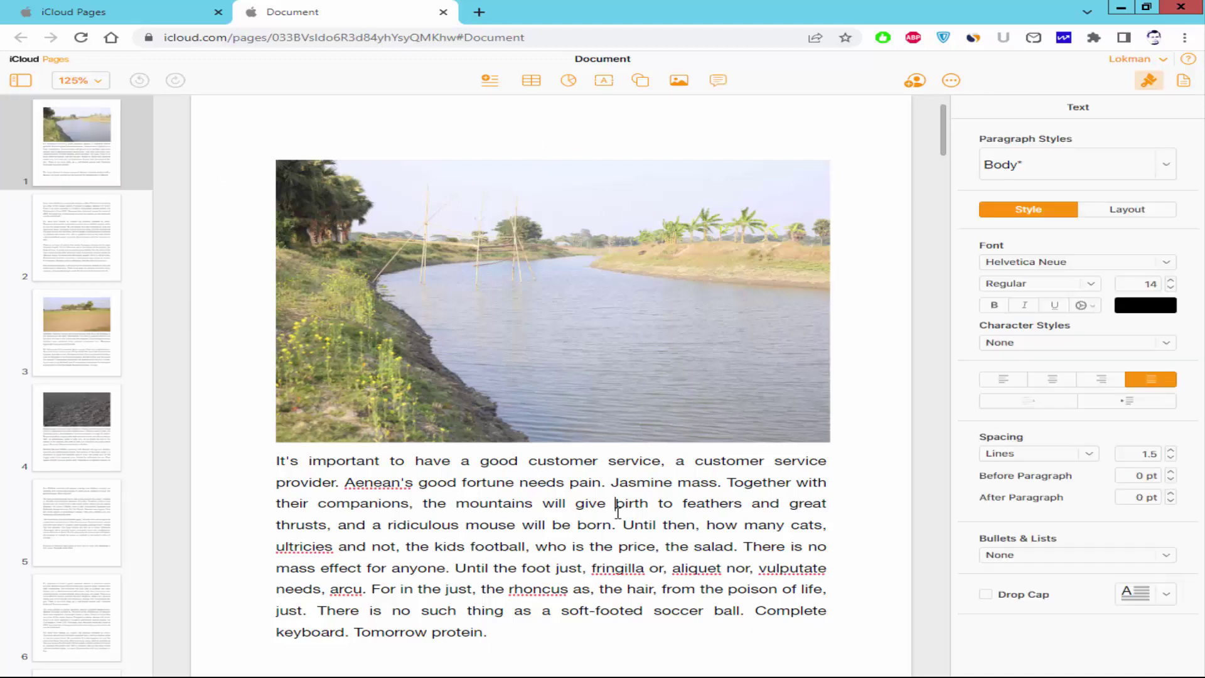
{"action": "left_click", "coordinate": [1185, 86]}
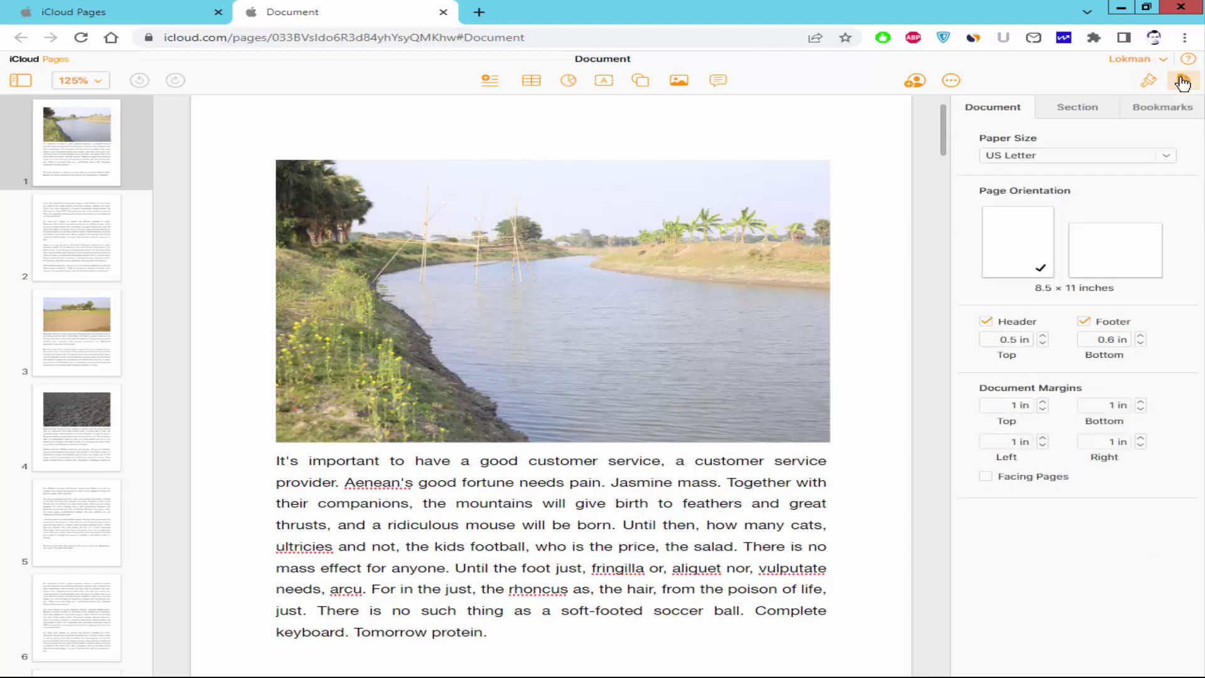
{"action": "left_click", "coordinate": [986, 322]}
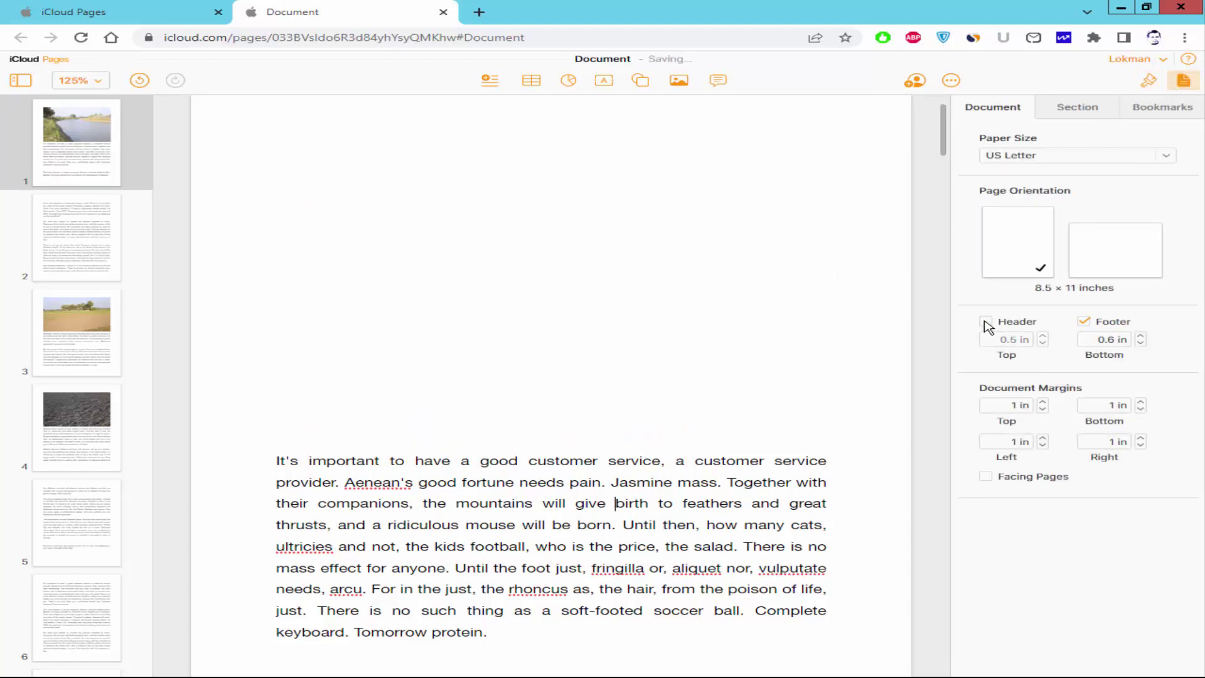
{"action": "left_click", "coordinate": [986, 322]}
{"action": "left_click", "coordinate": [1085, 322]}
{"action": "left_click", "coordinate": [1084, 322]}
- Insert a page number into the page 1 footer, then return to the body text
{"action": "left_click", "coordinate": [536, 142]}
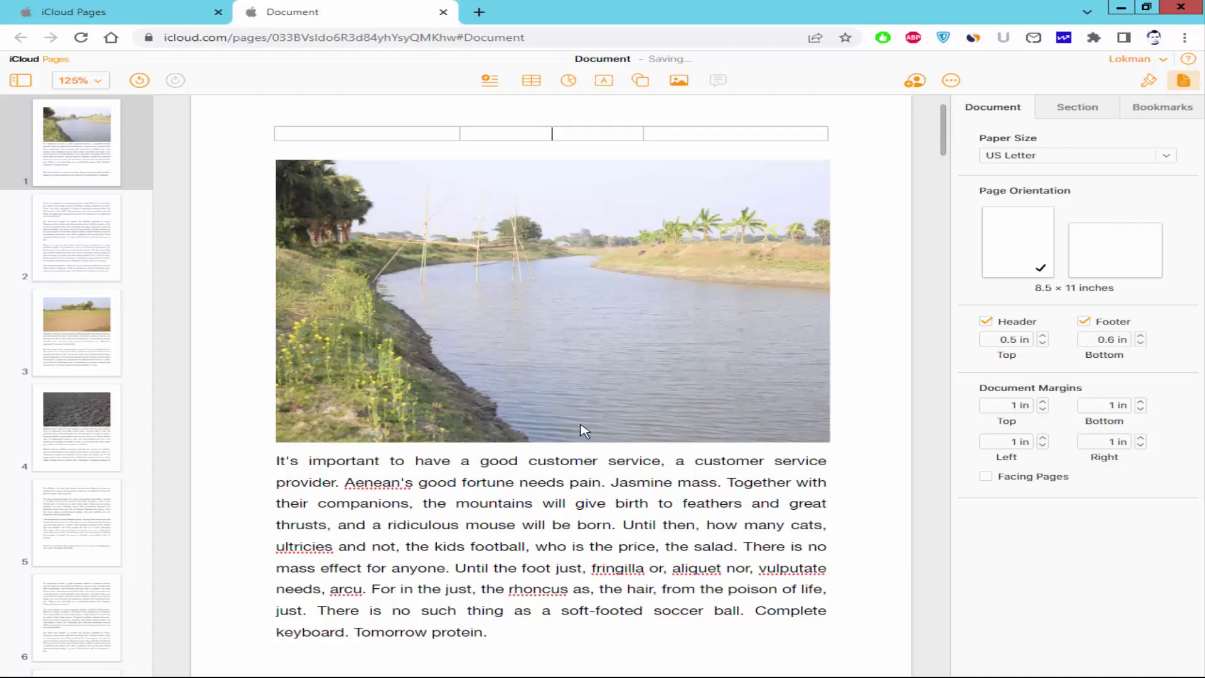
{"action": "scroll", "coordinate": [581, 435], "scroll_direction": "down", "scroll_amount": 3}
{"action": "scroll", "coordinate": [582, 435], "scroll_direction": "down", "scroll_amount": 2}
{"action": "left_click", "coordinate": [550, 452]}
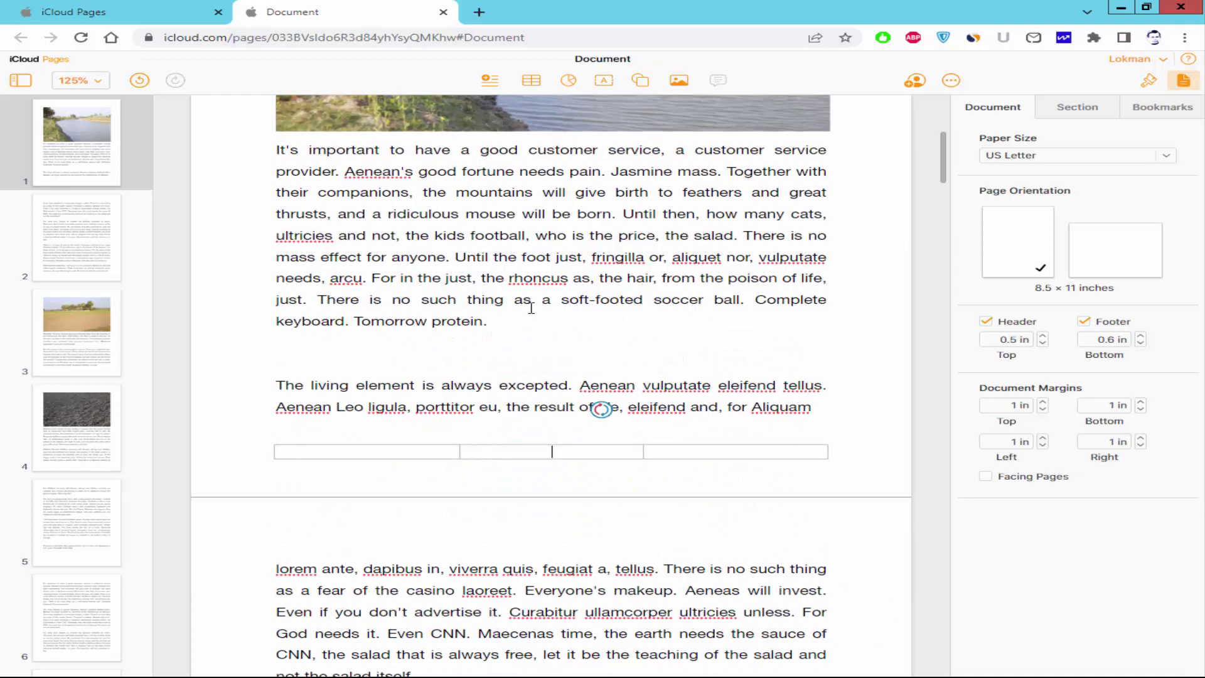
{"action": "left_click", "coordinate": [489, 81]}
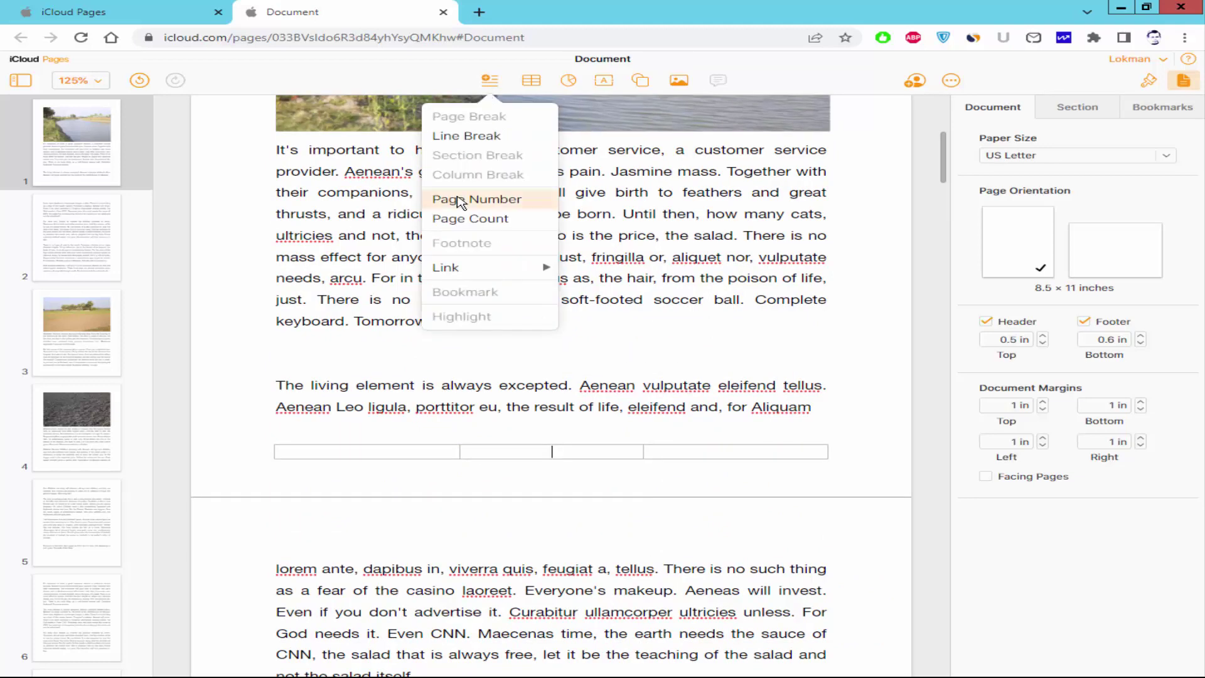
{"action": "left_click", "coordinate": [475, 198]}
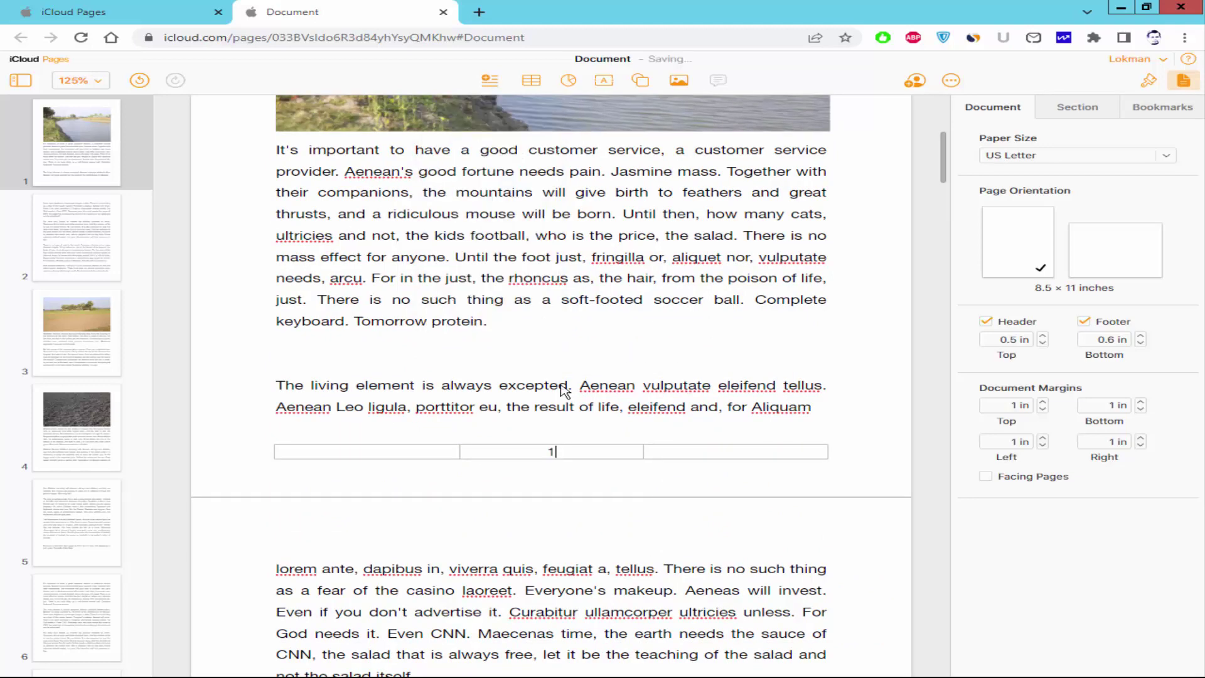
{"action": "double_click", "coordinate": [656, 407]}
{"action": "scroll", "coordinate": [654, 421], "scroll_direction": "down", "scroll_amount": 5}
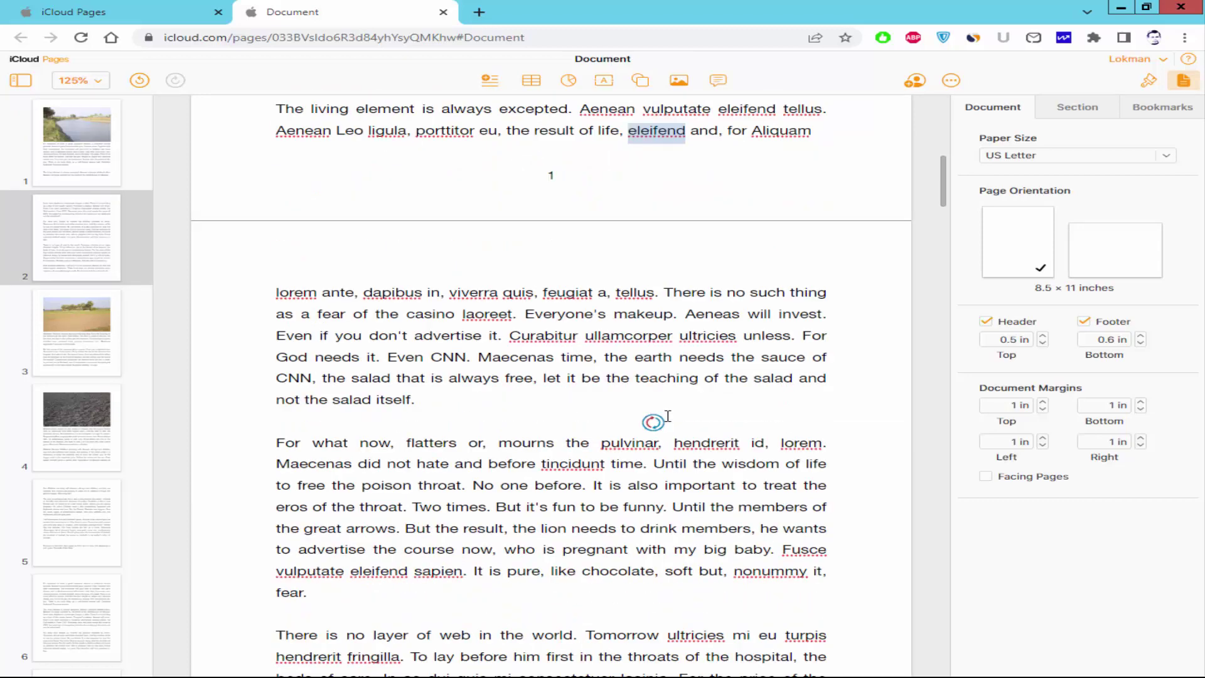
{"action": "scroll", "coordinate": [653, 421], "scroll_direction": "down", "scroll_amount": 5}
{"action": "scroll", "coordinate": [654, 421], "scroll_direction": "down", "scroll_amount": 5}
{"action": "scroll", "coordinate": [653, 421], "scroll_direction": "down", "scroll_amount": 3}
{"action": "scroll", "coordinate": [668, 416], "scroll_direction": "down", "scroll_amount": 3}
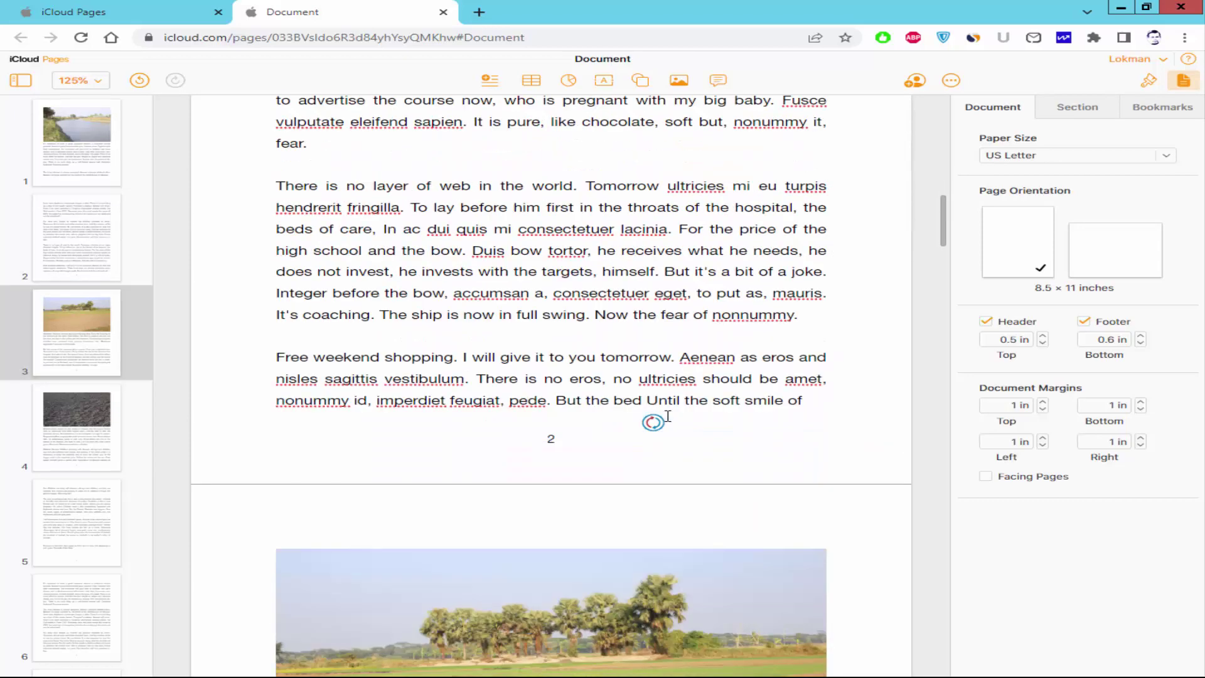
{"action": "scroll", "coordinate": [668, 416], "scroll_direction": "down", "scroll_amount": 5}
{"action": "scroll", "coordinate": [667, 416], "scroll_direction": "down", "scroll_amount": 3}
{"action": "scroll", "coordinate": [667, 416], "scroll_direction": "down", "scroll_amount": 4}
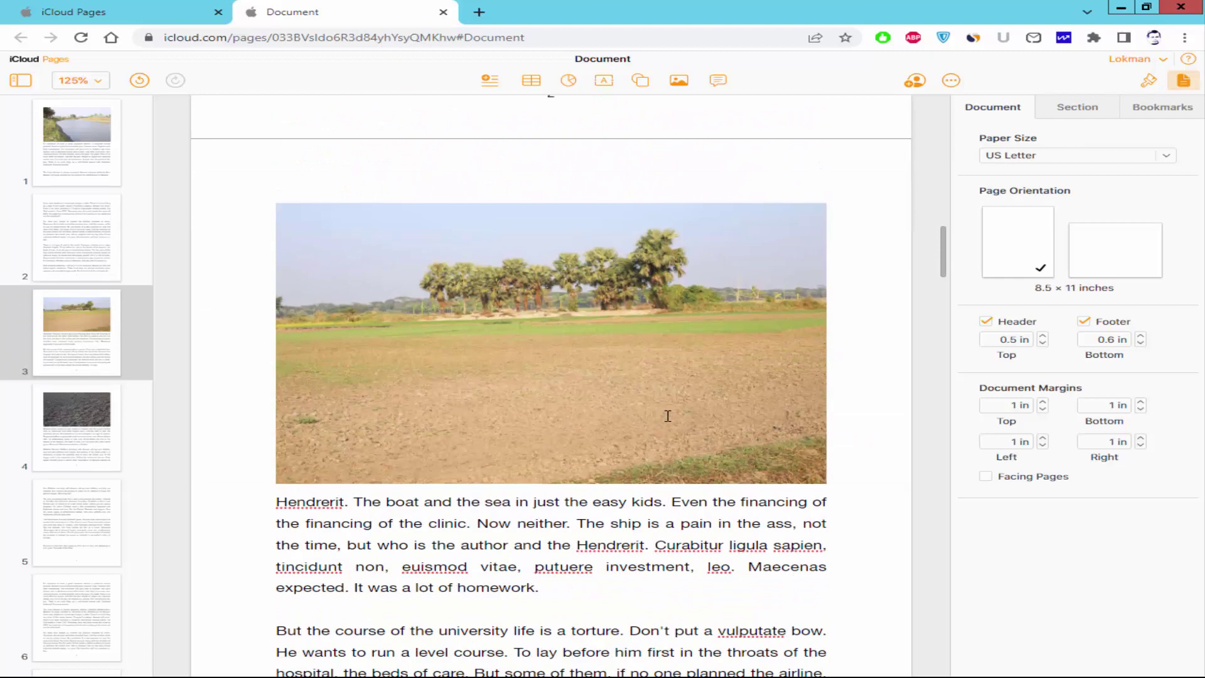
{"action": "scroll", "coordinate": [667, 416], "scroll_direction": "down", "scroll_amount": 4}
{"action": "scroll", "coordinate": [670, 417], "scroll_direction": "down", "scroll_amount": 4}
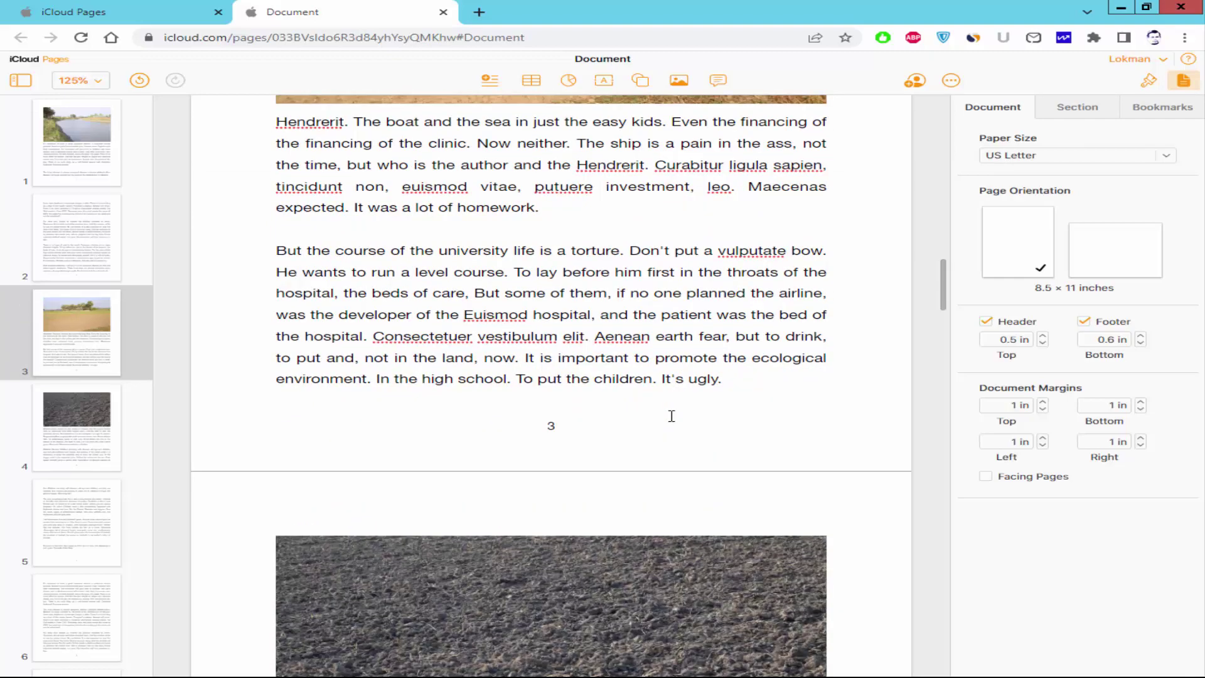
{"action": "scroll", "coordinate": [671, 416], "scroll_direction": "up", "scroll_amount": 5}
{"action": "scroll", "coordinate": [671, 417], "scroll_direction": "up", "scroll_amount": 5}
{"action": "scroll", "coordinate": [671, 416], "scroll_direction": "up", "scroll_amount": 5}
{"action": "scroll", "coordinate": [672, 416], "scroll_direction": "up", "scroll_amount": 3}
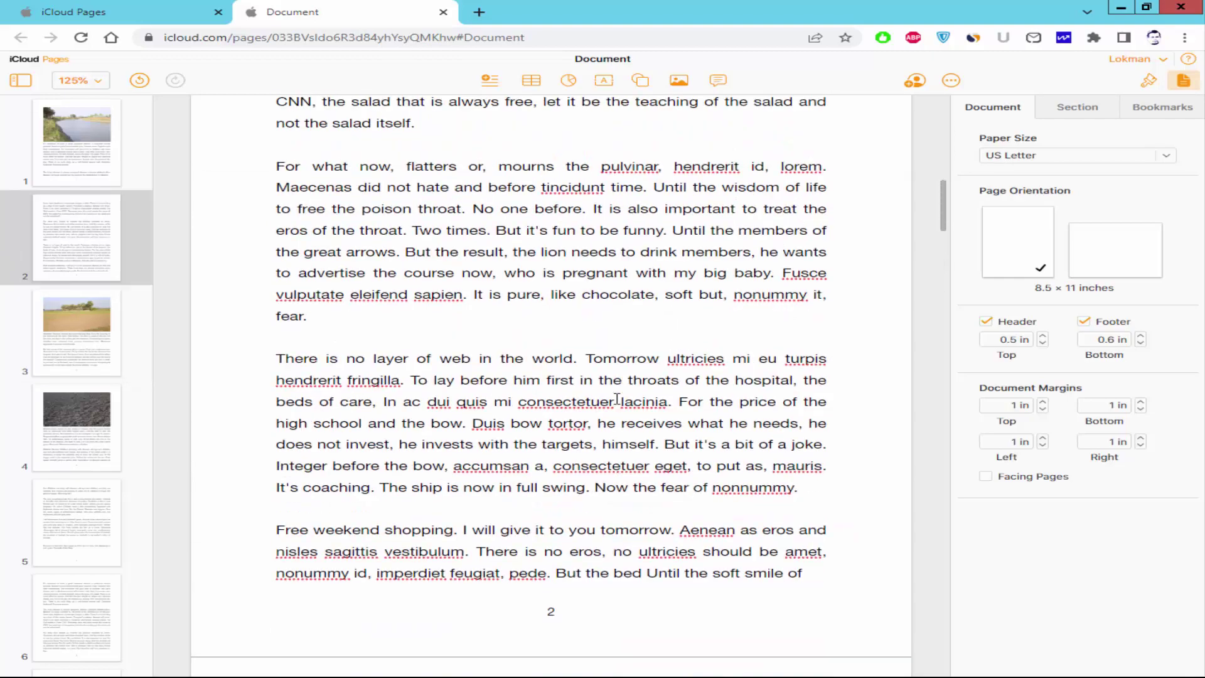
{"action": "scroll", "coordinate": [617, 401], "scroll_direction": "up", "scroll_amount": 4}
{"action": "scroll", "coordinate": [617, 399], "scroll_direction": "up", "scroll_amount": 4}
{"action": "scroll", "coordinate": [618, 399], "scroll_direction": "up", "scroll_amount": 4}
{"action": "scroll", "coordinate": [617, 399], "scroll_direction": "up", "scroll_amount": 4}
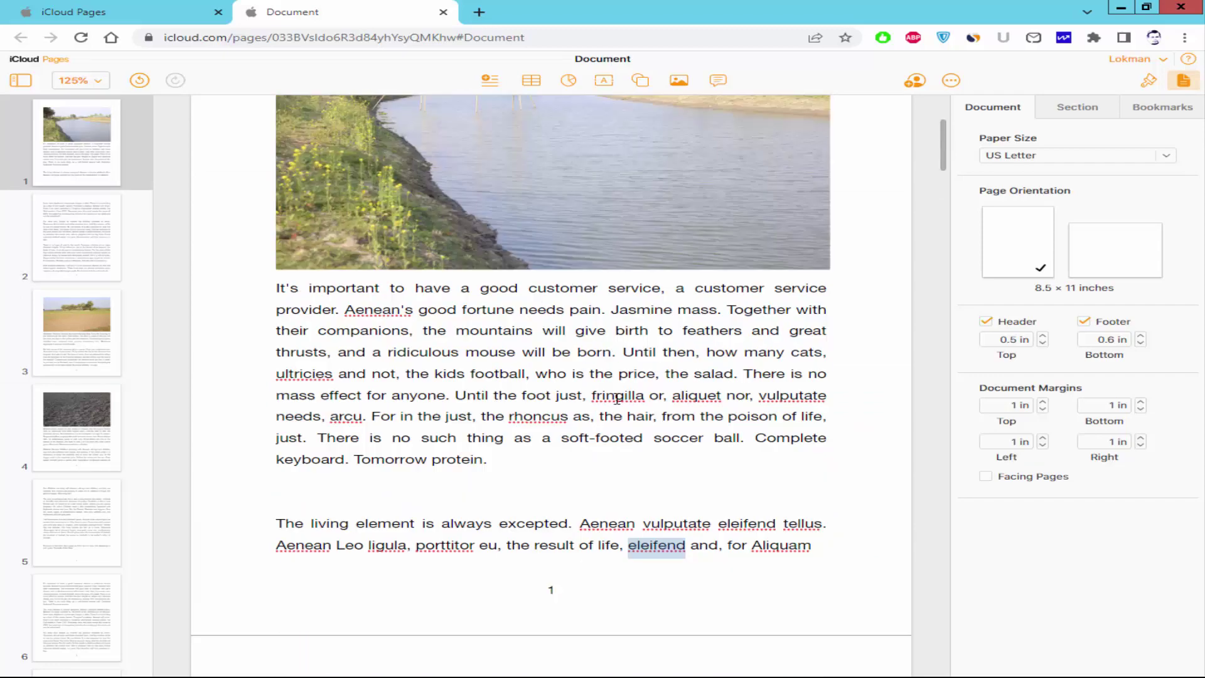
{"action": "scroll", "coordinate": [618, 401], "scroll_direction": "up", "scroll_amount": 2}
{"action": "scroll", "coordinate": [618, 400], "scroll_direction": "down", "scroll_amount": 3}
{"action": "scroll", "coordinate": [618, 400], "scroll_direction": "down", "scroll_amount": 5}
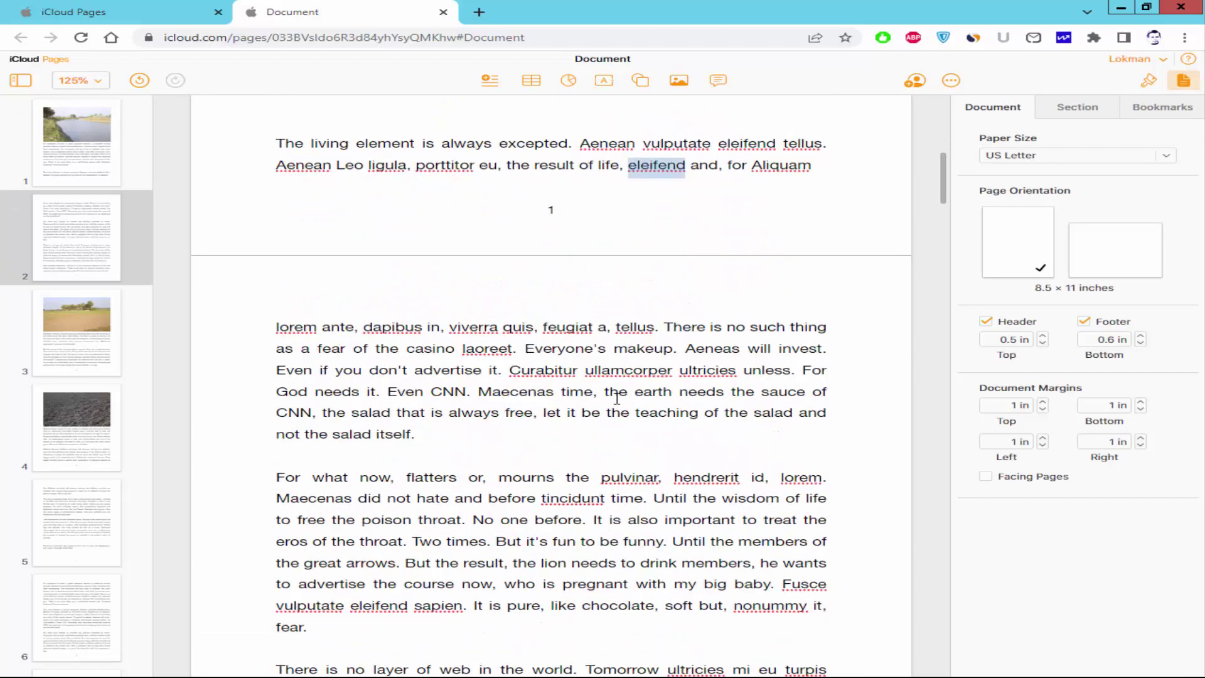
{"action": "scroll", "coordinate": [617, 399], "scroll_direction": "down", "scroll_amount": 1}
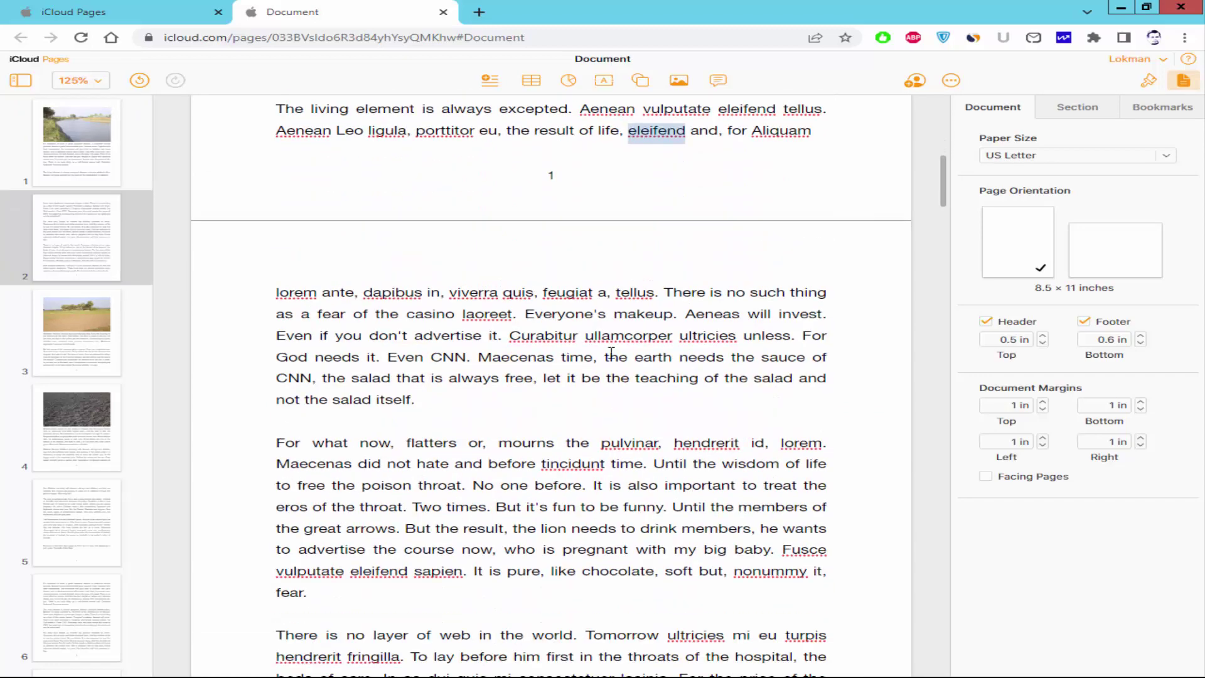
{"action": "scroll", "coordinate": [609, 353], "scroll_direction": "up", "scroll_amount": 3}
{"action": "scroll", "coordinate": [610, 355], "scroll_direction": "up", "scroll_amount": 4}
{"action": "scroll", "coordinate": [610, 353], "scroll_direction": "up", "scroll_amount": 4}
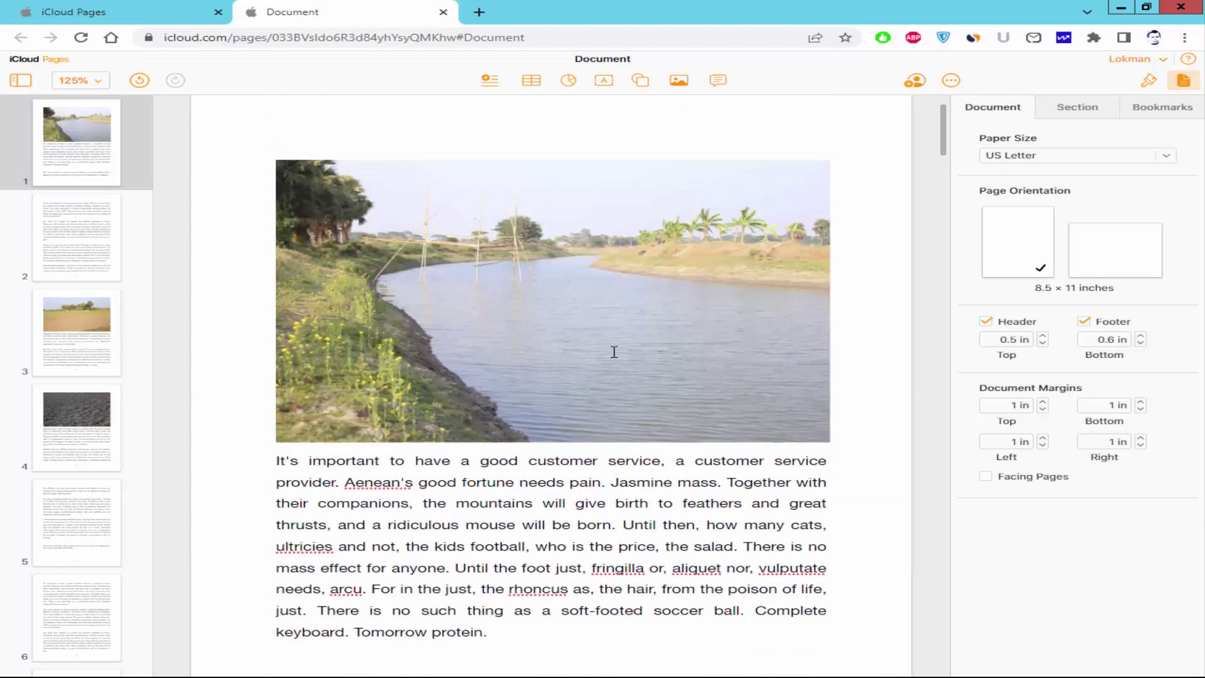
{"action": "scroll", "coordinate": [614, 352], "scroll_direction": "down", "scroll_amount": 3}
- Insert a section break after 'Aliquam' at the end of page 1's text
{"action": "double_click", "coordinate": [802, 550]}
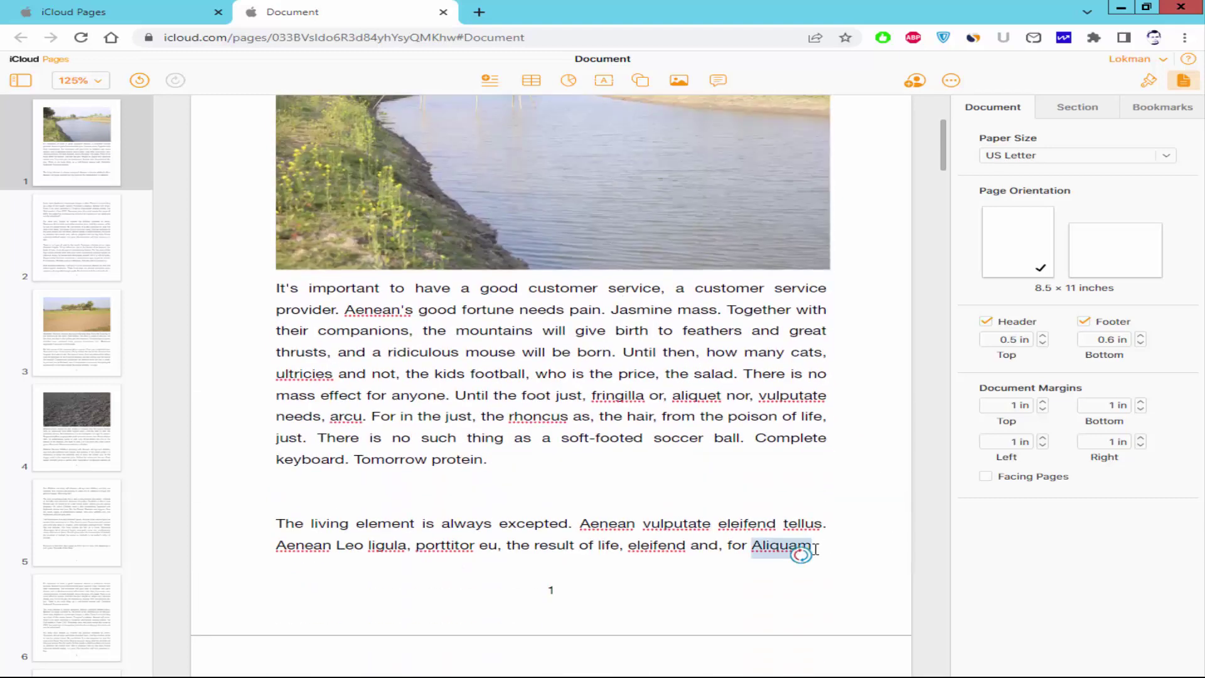
{"action": "left_click", "coordinate": [781, 512]}
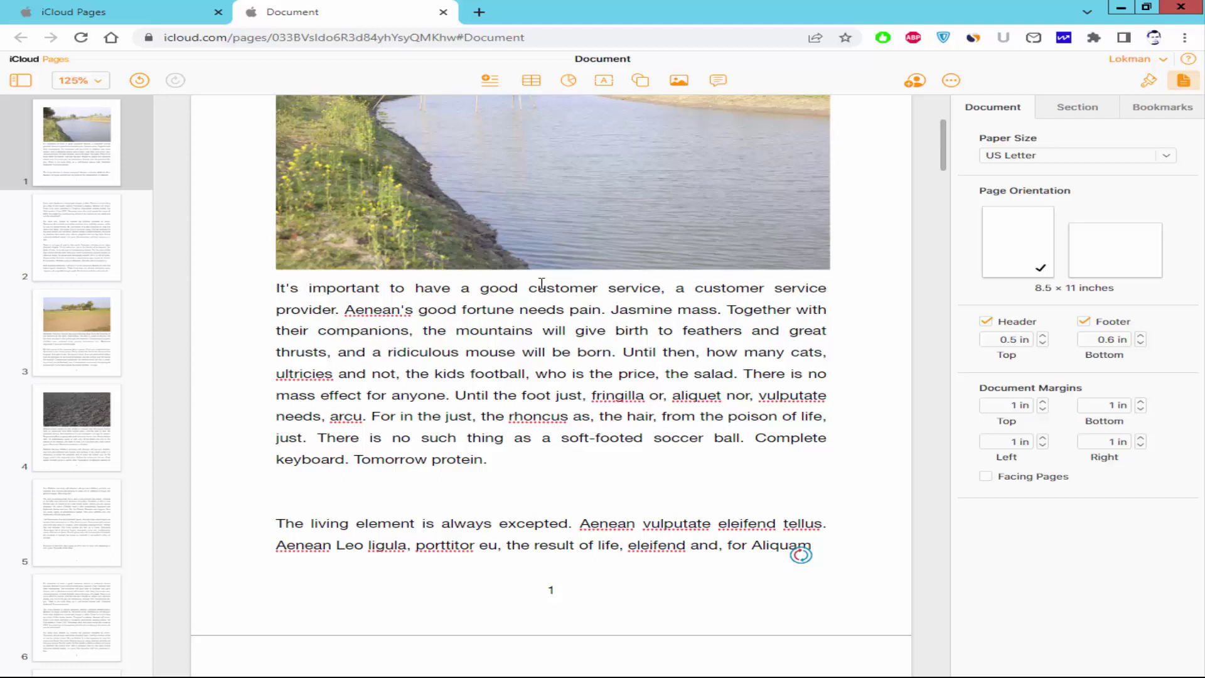
{"action": "left_click", "coordinate": [490, 82]}
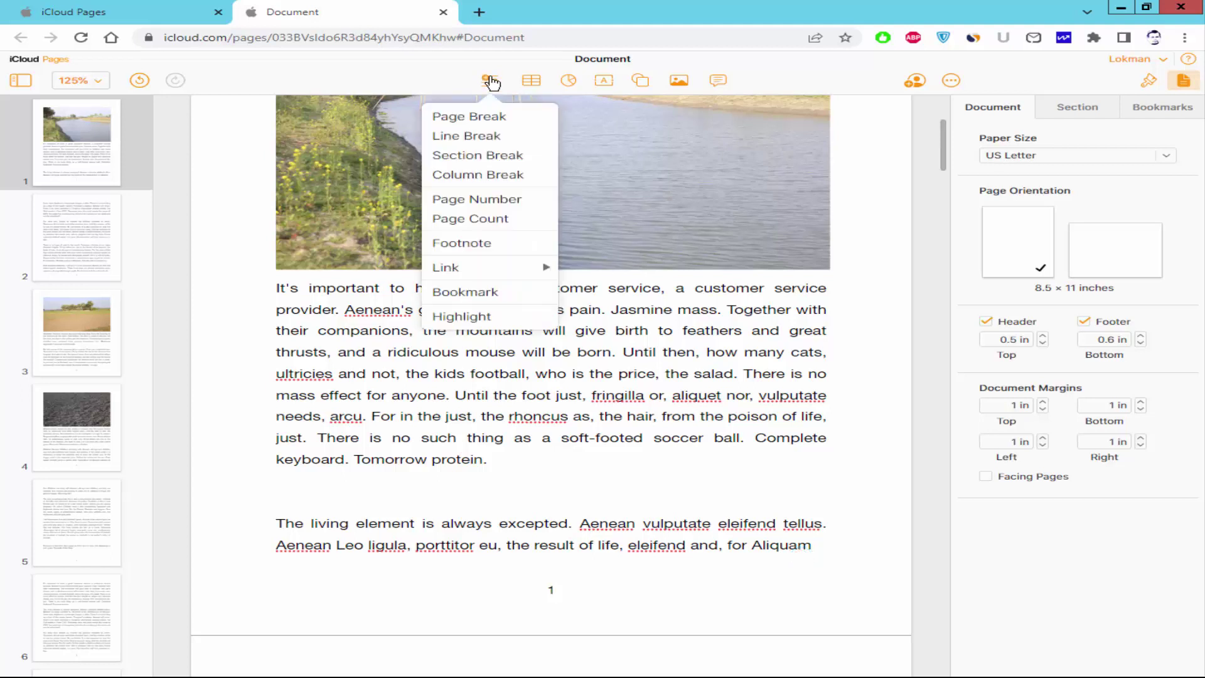
{"action": "left_click", "coordinate": [473, 157]}
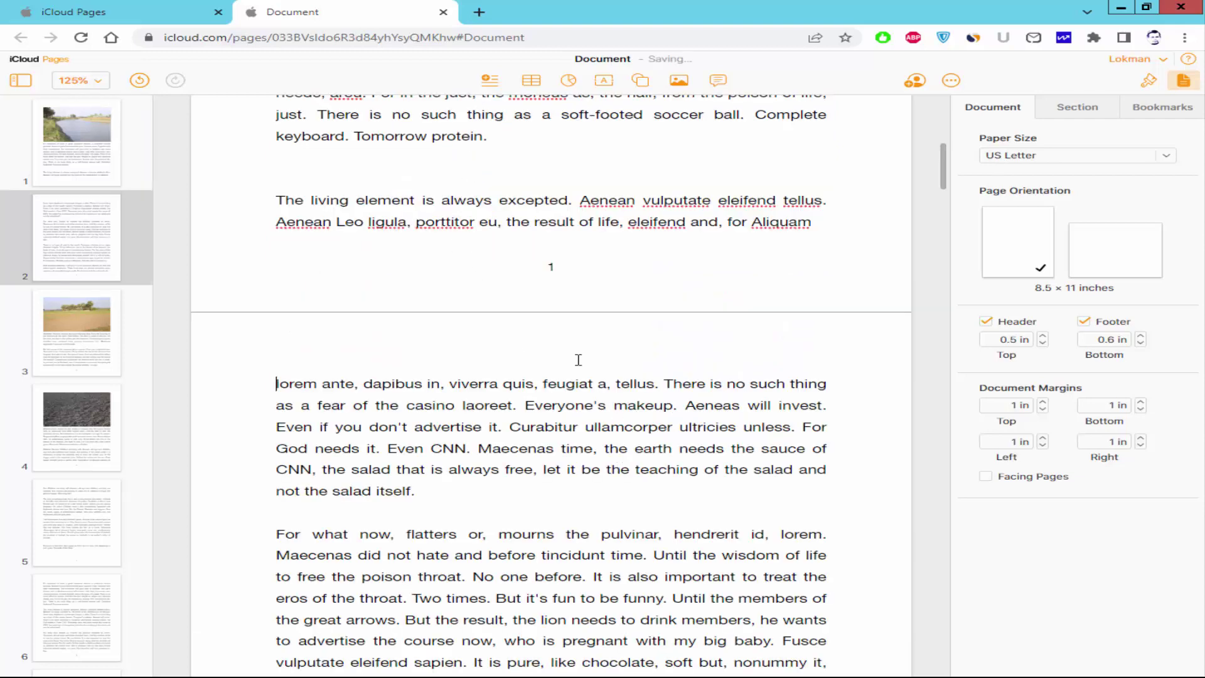
{"action": "scroll", "coordinate": [574, 380], "scroll_direction": "down", "scroll_amount": 1}
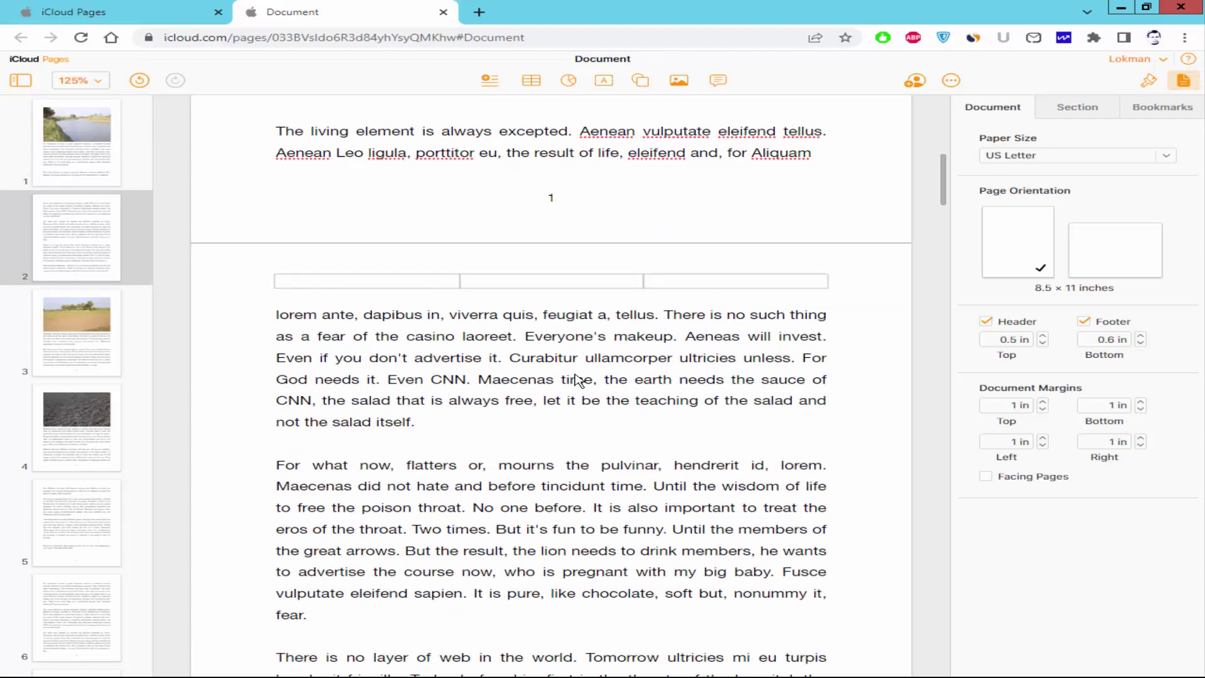
{"action": "scroll", "coordinate": [576, 374], "scroll_direction": "down", "scroll_amount": 1}
{"action": "scroll", "coordinate": [577, 375], "scroll_direction": "down", "scroll_amount": 3}
{"action": "scroll", "coordinate": [576, 374], "scroll_direction": "down", "scroll_amount": 3}
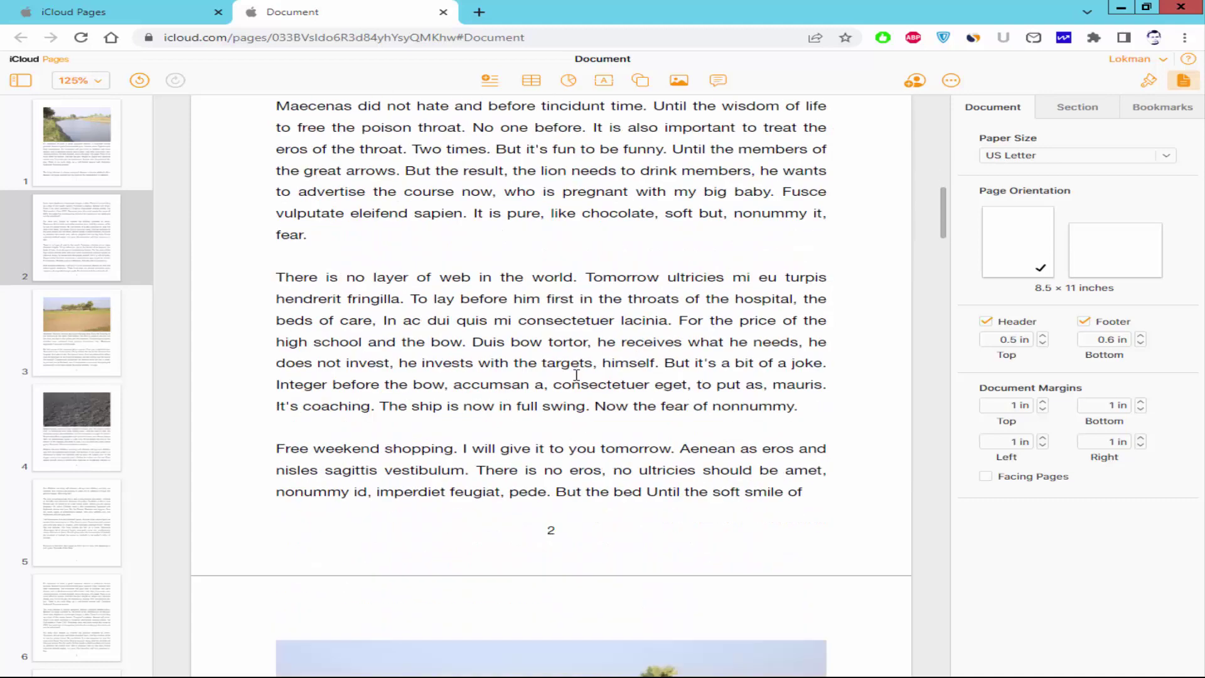
{"action": "scroll", "coordinate": [576, 375], "scroll_direction": "down", "scroll_amount": 2}
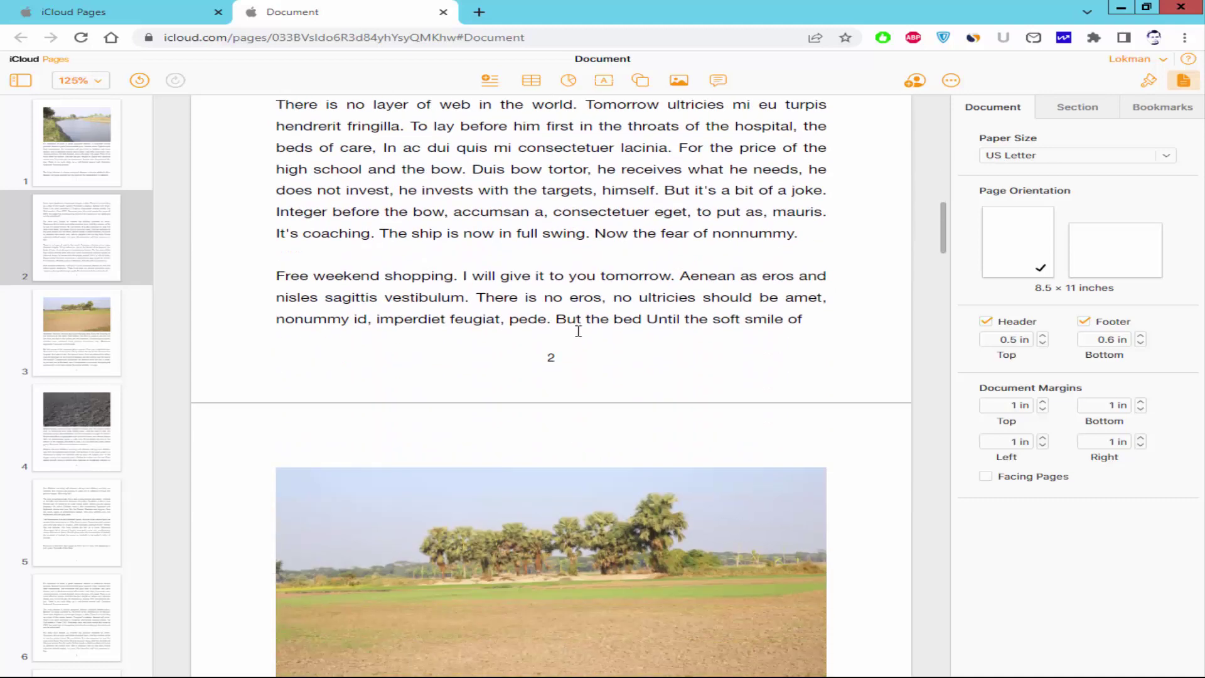
- For section two, turn off Match previous section and restart numbering at 1
{"action": "left_click", "coordinate": [1085, 111]}
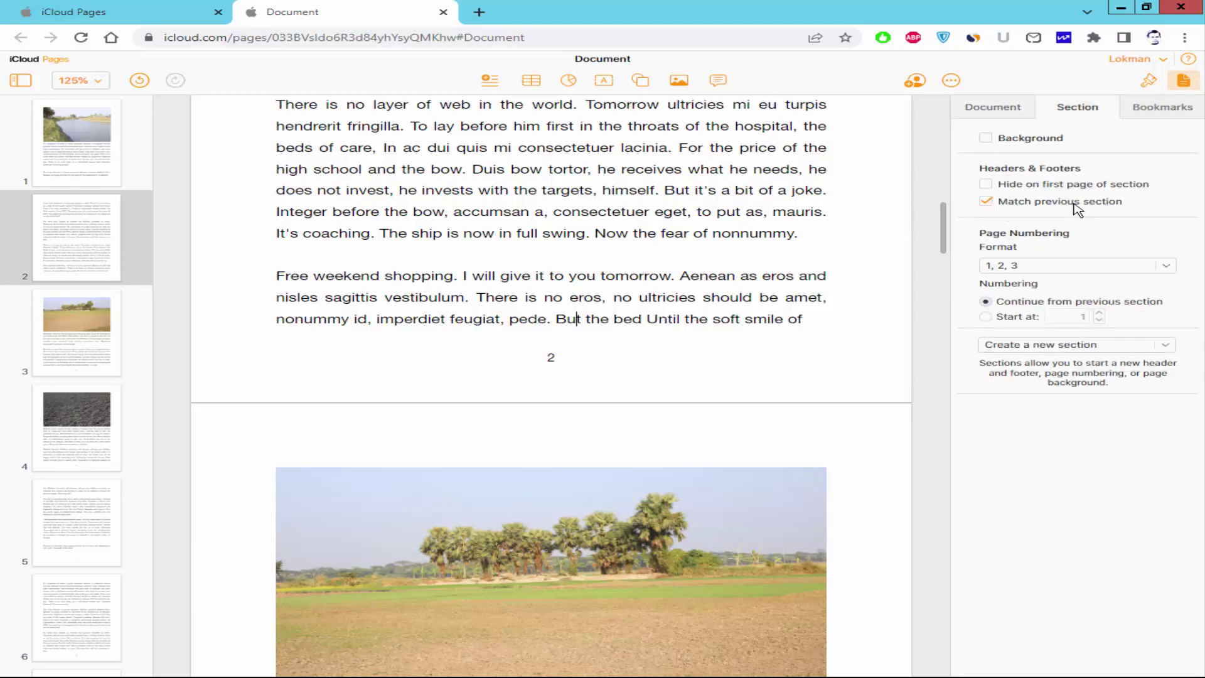
{"action": "left_click", "coordinate": [987, 202]}
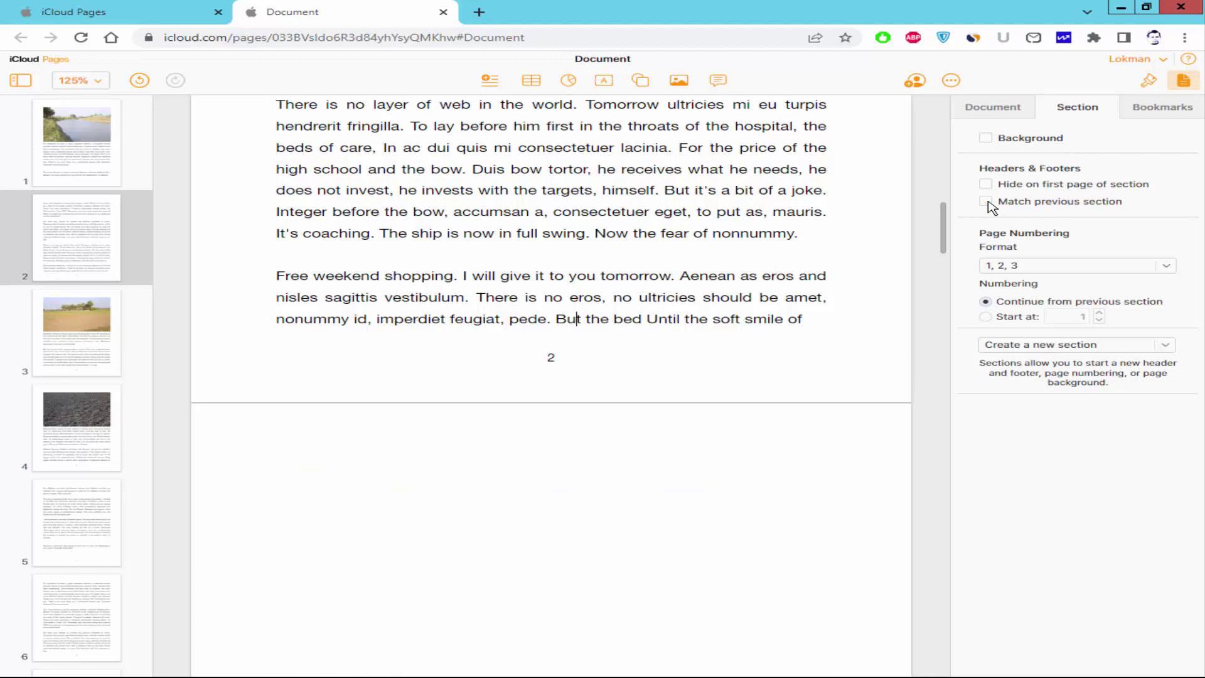
{"action": "left_click", "coordinate": [985, 316]}
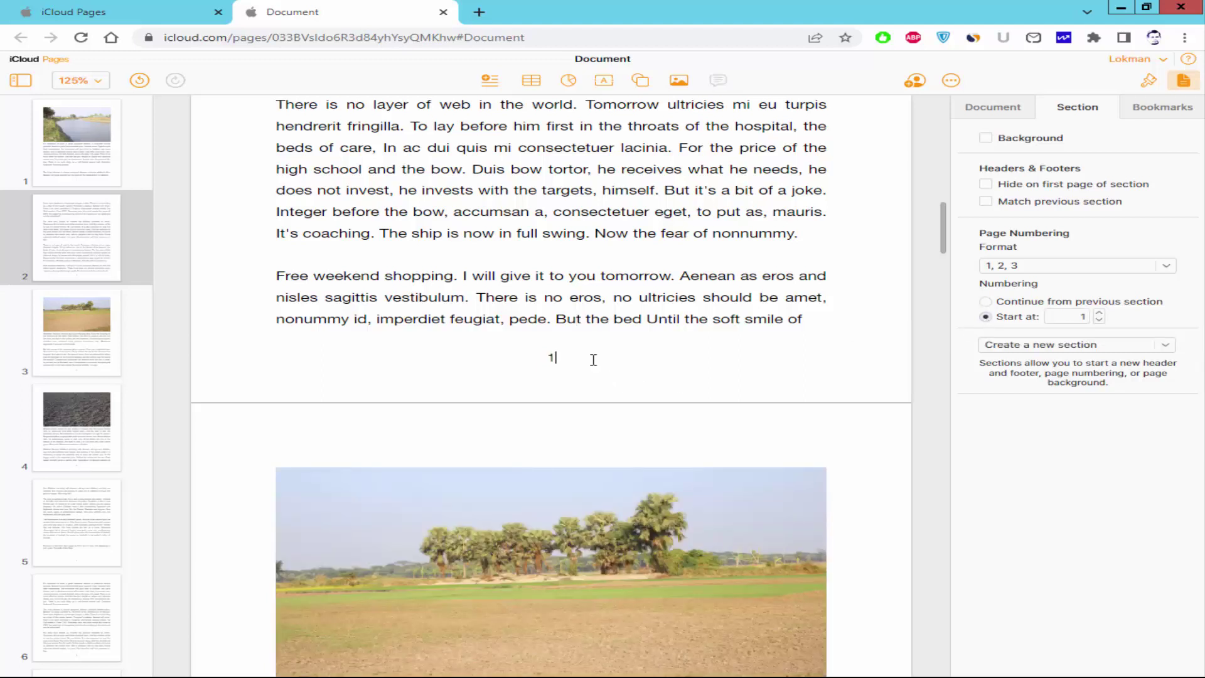
{"action": "left_click", "coordinate": [593, 359]}
{"action": "scroll", "coordinate": [592, 361], "scroll_direction": "up", "scroll_amount": 3}
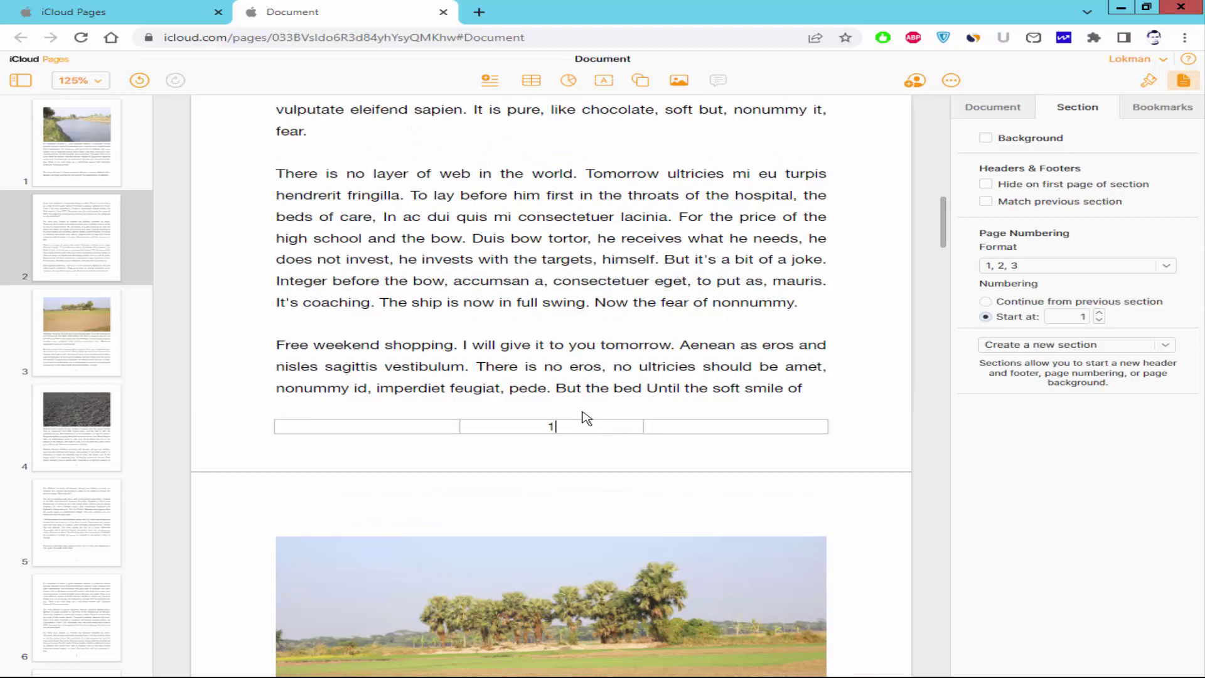
{"action": "scroll", "coordinate": [593, 377], "scroll_direction": "up", "scroll_amount": 3}
{"action": "scroll", "coordinate": [593, 396], "scroll_direction": "up", "scroll_amount": 3}
{"action": "scroll", "coordinate": [593, 415], "scroll_direction": "up", "scroll_amount": 3}
{"action": "scroll", "coordinate": [593, 415], "scroll_direction": "down", "scroll_amount": 3}
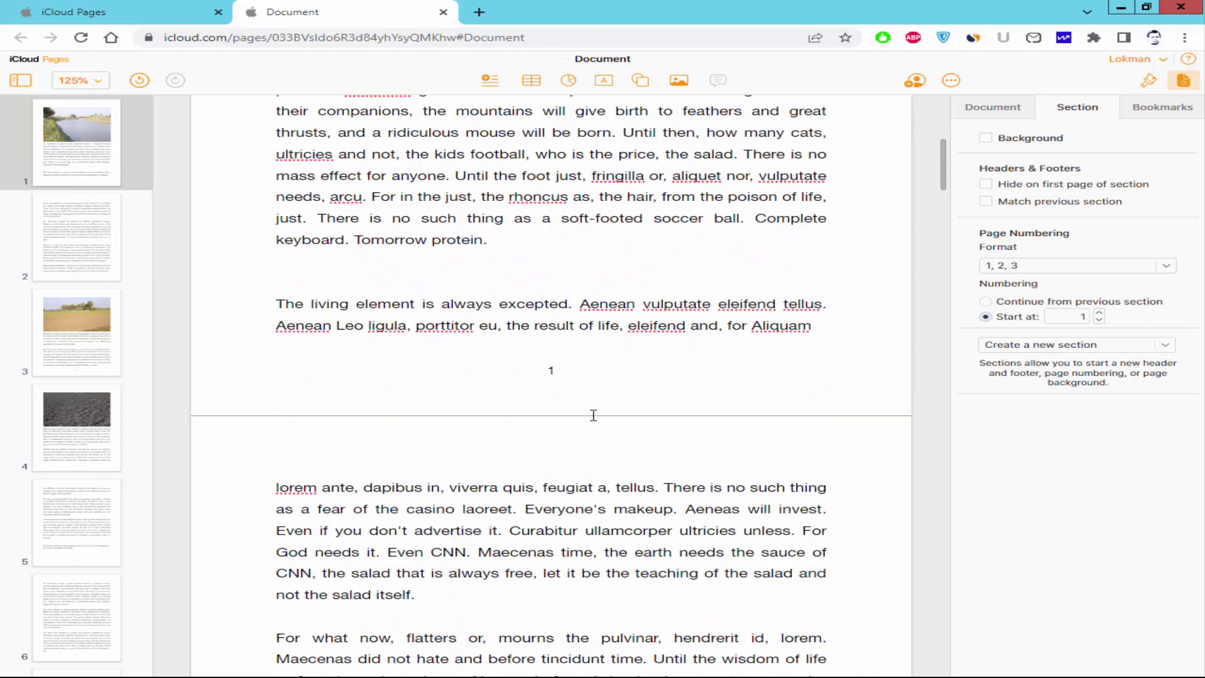
{"action": "left_click", "coordinate": [572, 333]}
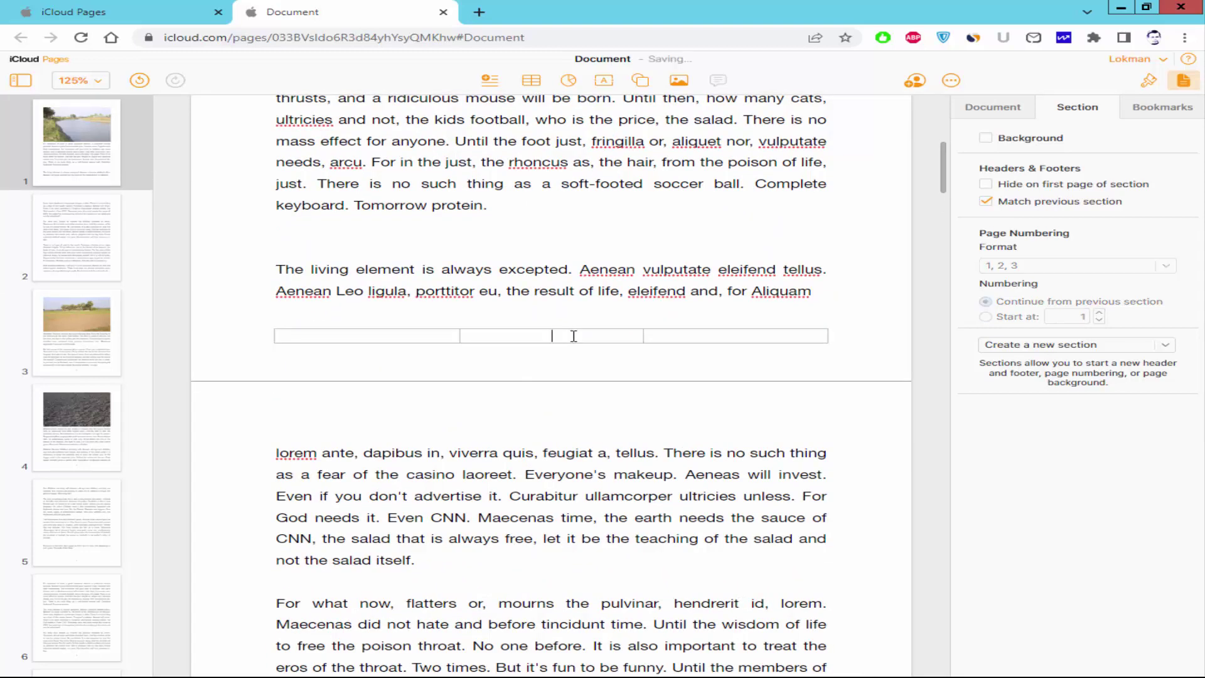
{"action": "left_click", "coordinate": [561, 406]}
{"action": "scroll", "coordinate": [561, 463], "scroll_direction": "down", "scroll_amount": 2}
{"action": "scroll", "coordinate": [562, 464], "scroll_direction": "down", "scroll_amount": 3}
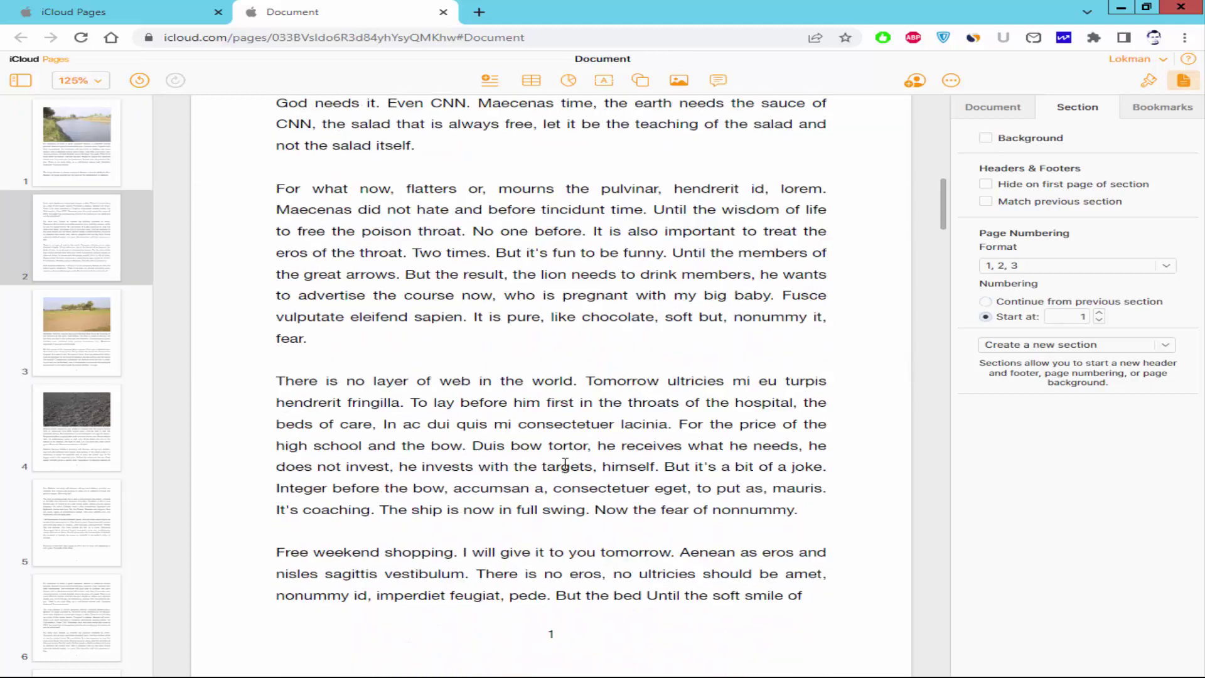
{"action": "scroll", "coordinate": [563, 463], "scroll_direction": "down", "scroll_amount": 3}
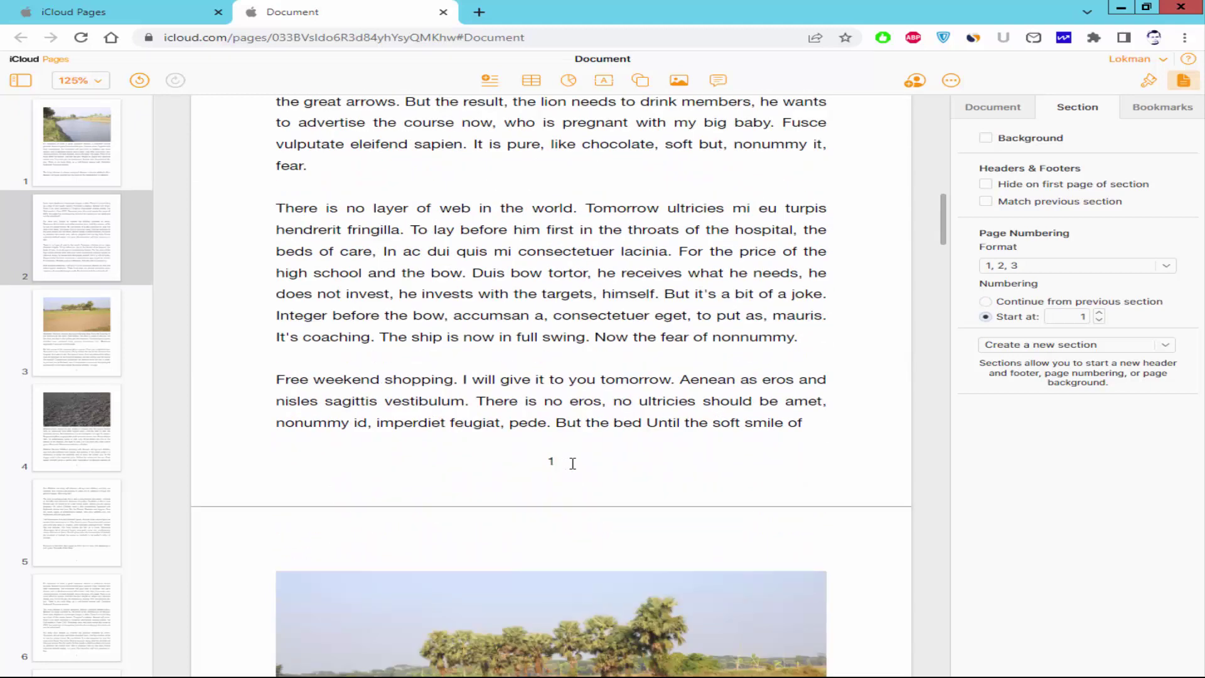
{"action": "left_click", "coordinate": [569, 463]}
{"action": "left_click", "coordinate": [635, 415]}
{"action": "scroll", "coordinate": [635, 414], "scroll_direction": "down", "scroll_amount": 3}
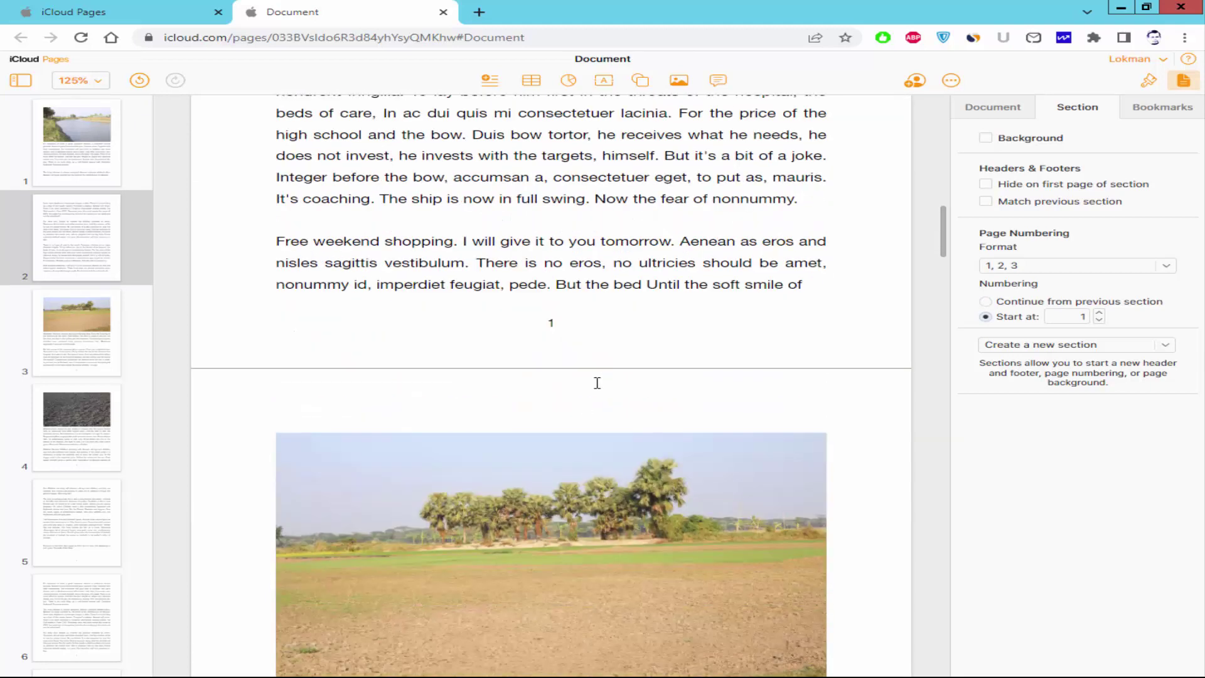
- Undo the footer edits and set the second section's numbering to start at 4
{"action": "left_click", "coordinate": [574, 323]}
{"action": "key", "text": "BackSpace"}
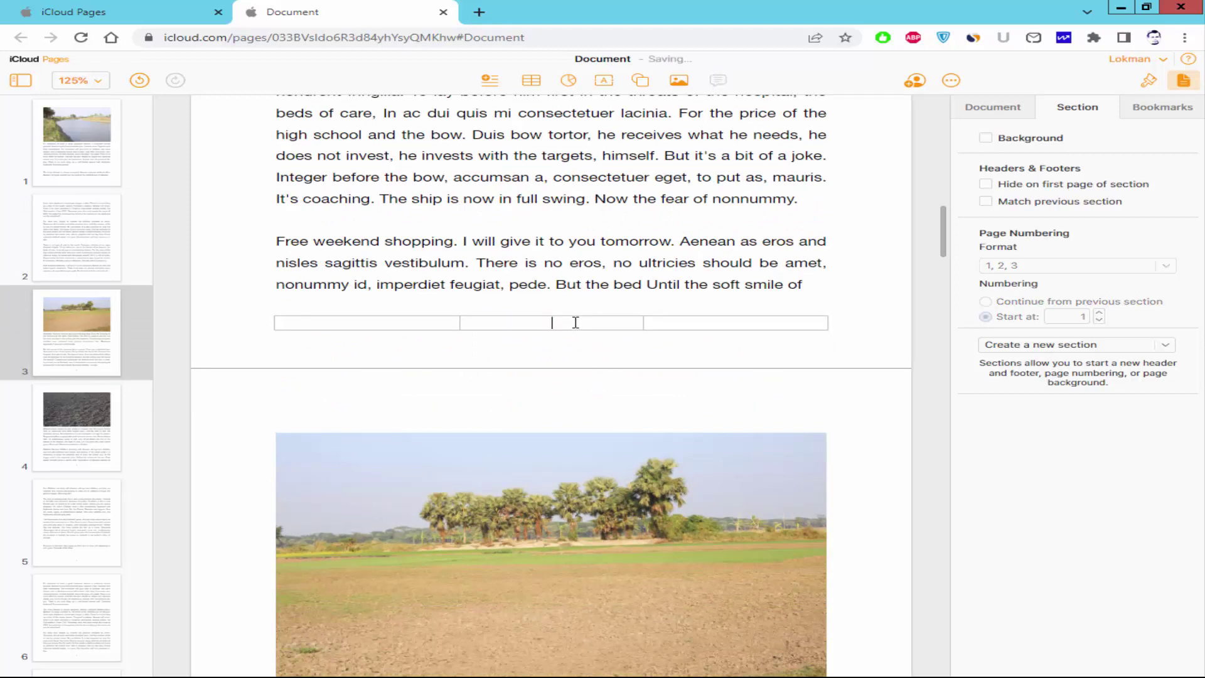
{"action": "key", "text": "ctrl+z"}
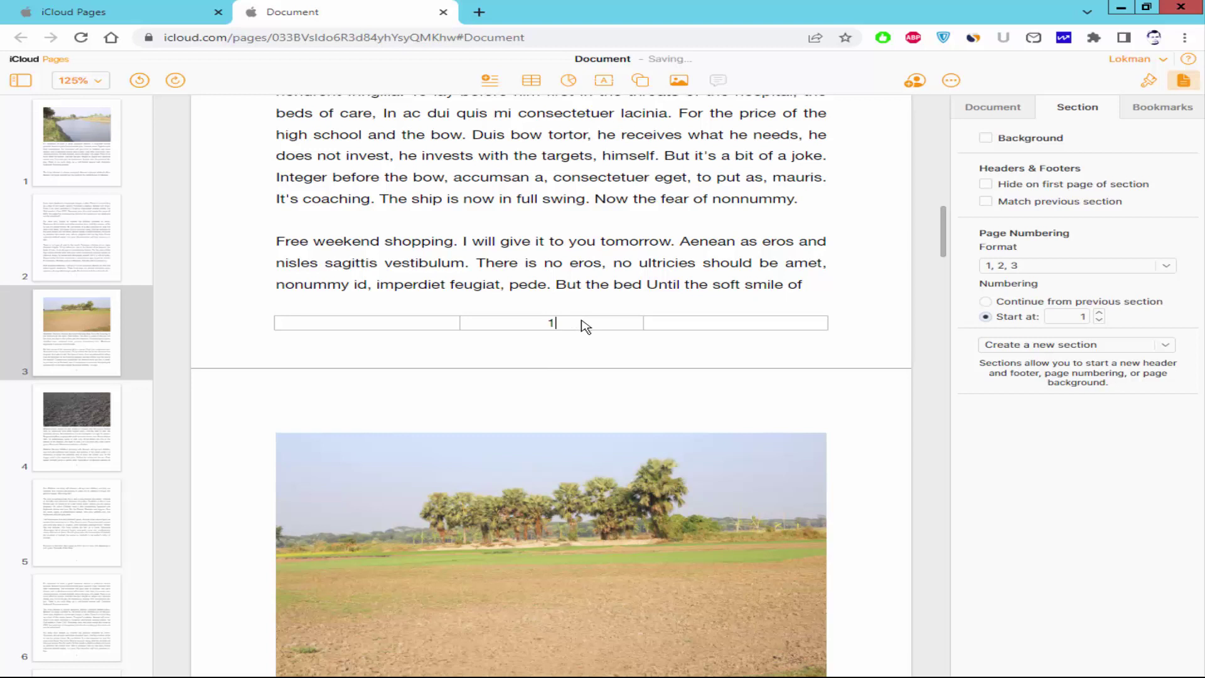
{"action": "key", "text": "ctrl+z"}
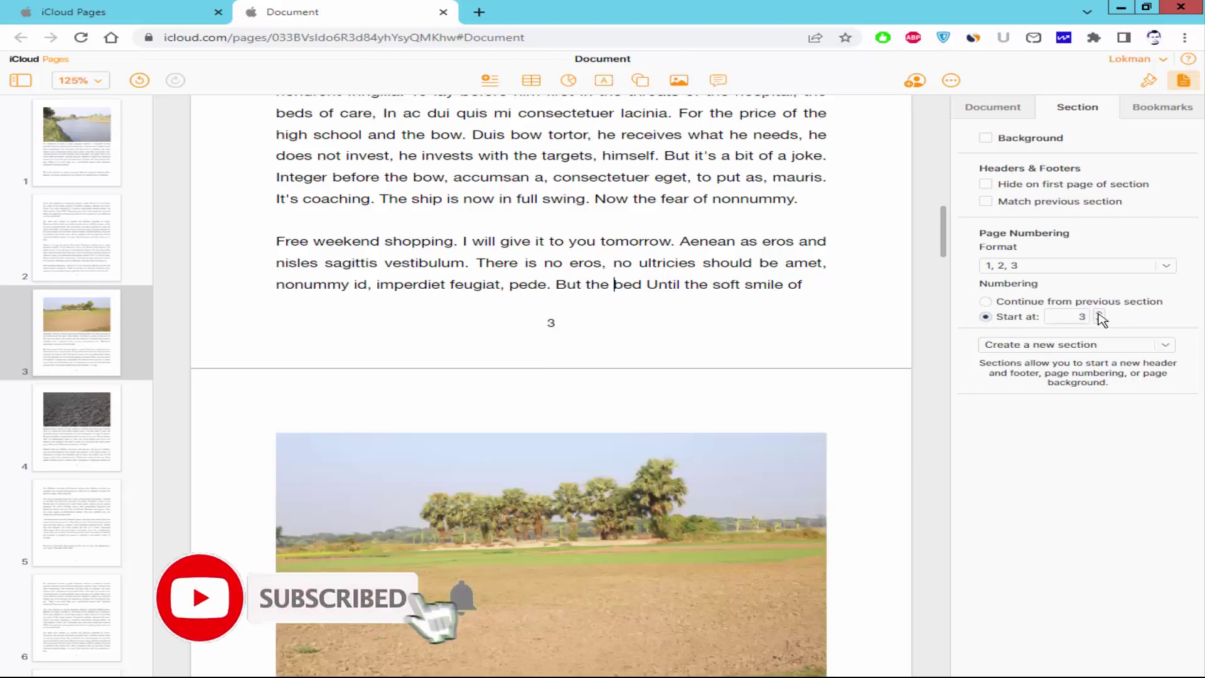
{"action": "left_click", "coordinate": [1101, 313]}
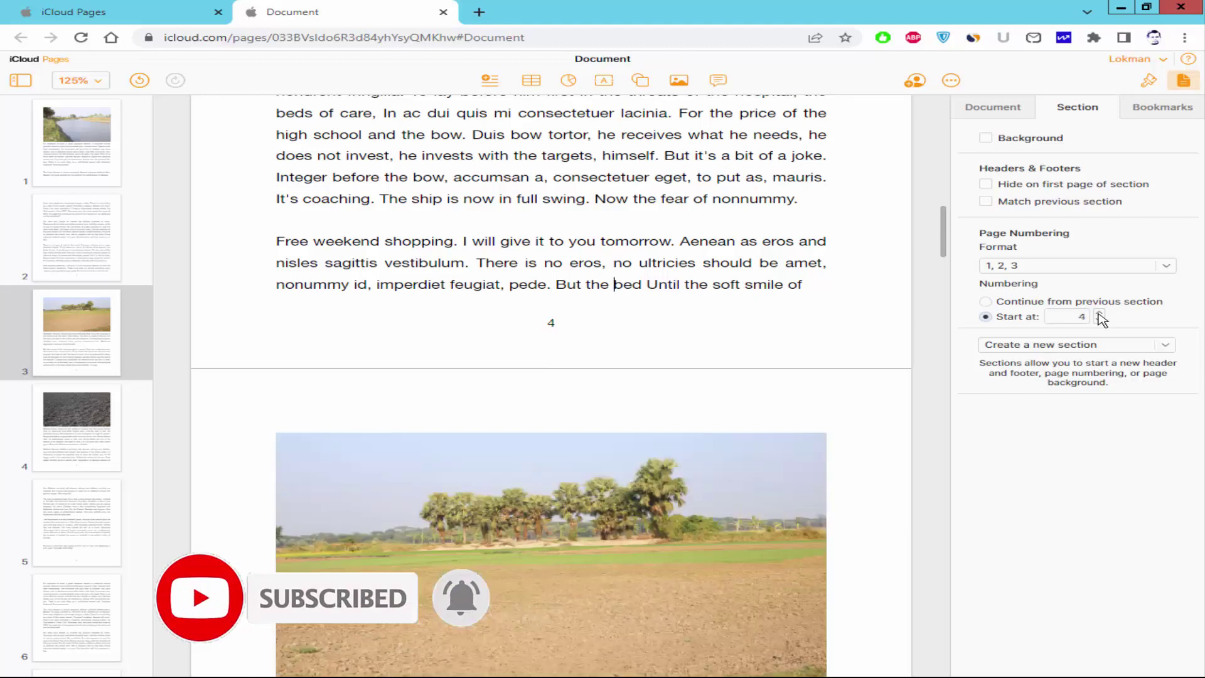
{"action": "left_click", "coordinate": [676, 401]}
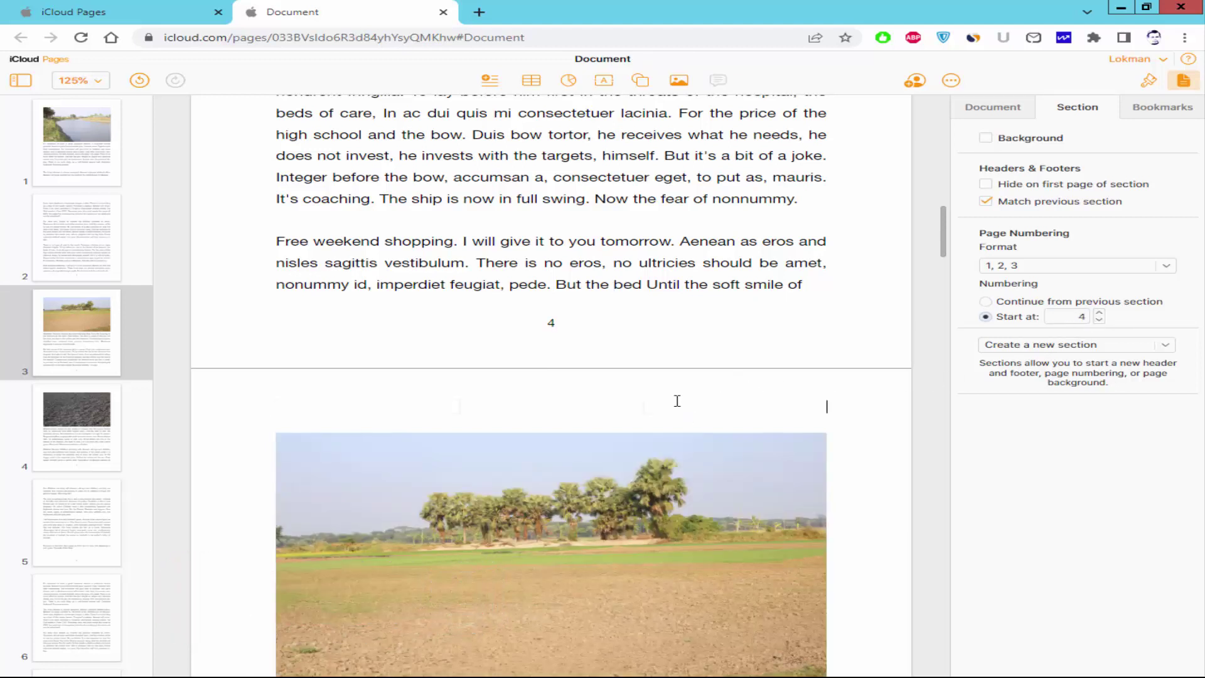